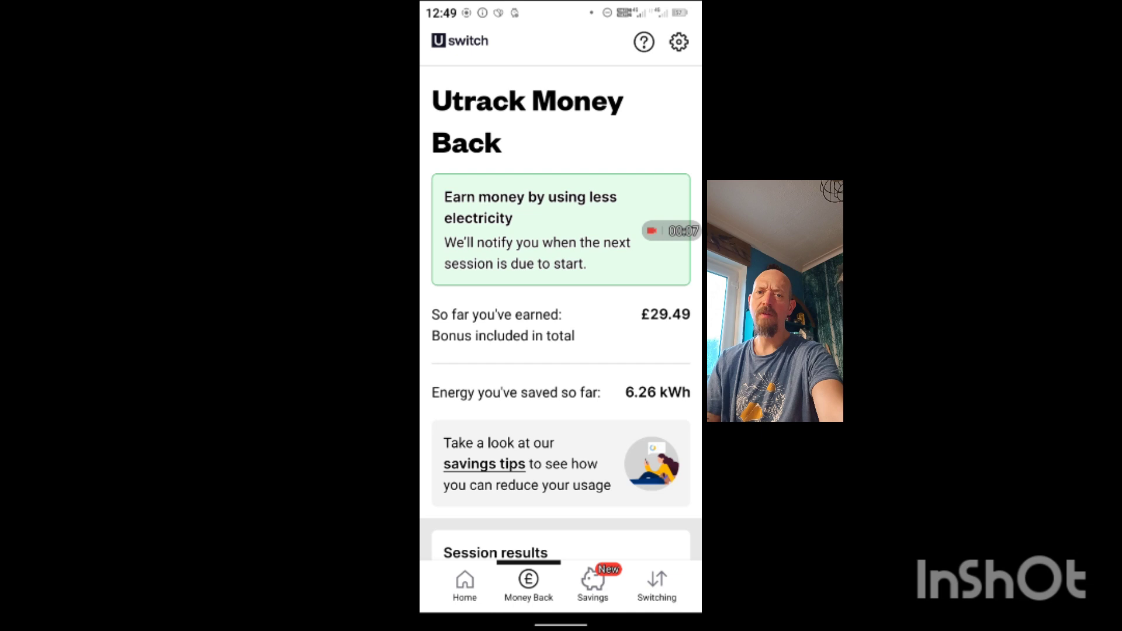
{"action": "scroll", "coordinate": [562, 352], "scroll_direction": "down", "scroll_amount": 3}
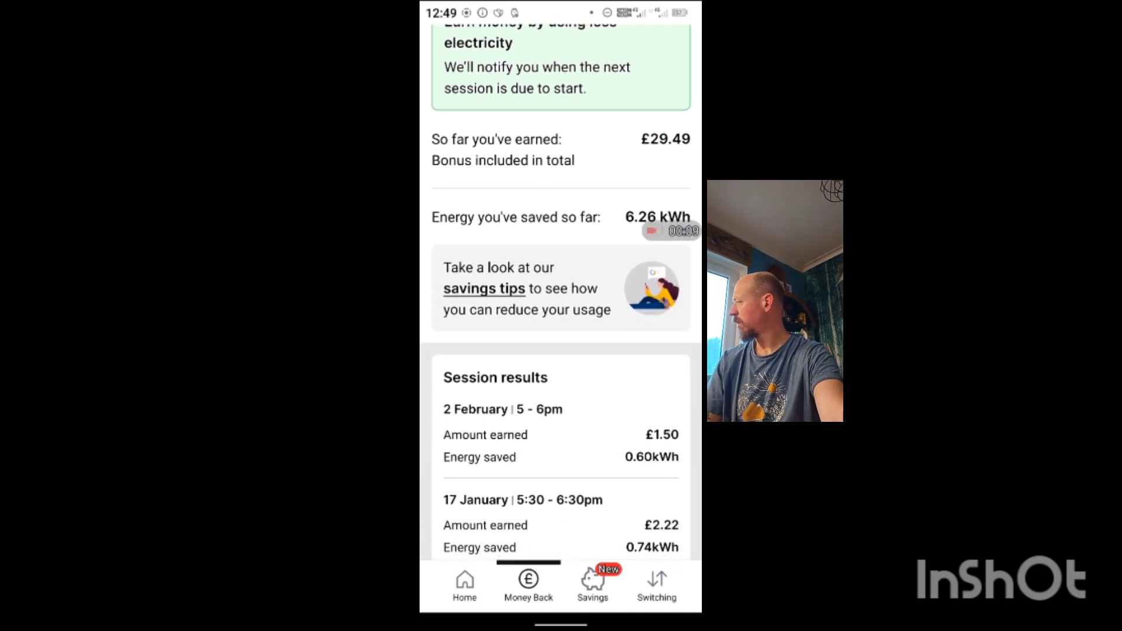
{"action": "scroll", "coordinate": [561, 351], "scroll_direction": "down", "scroll_amount": 2}
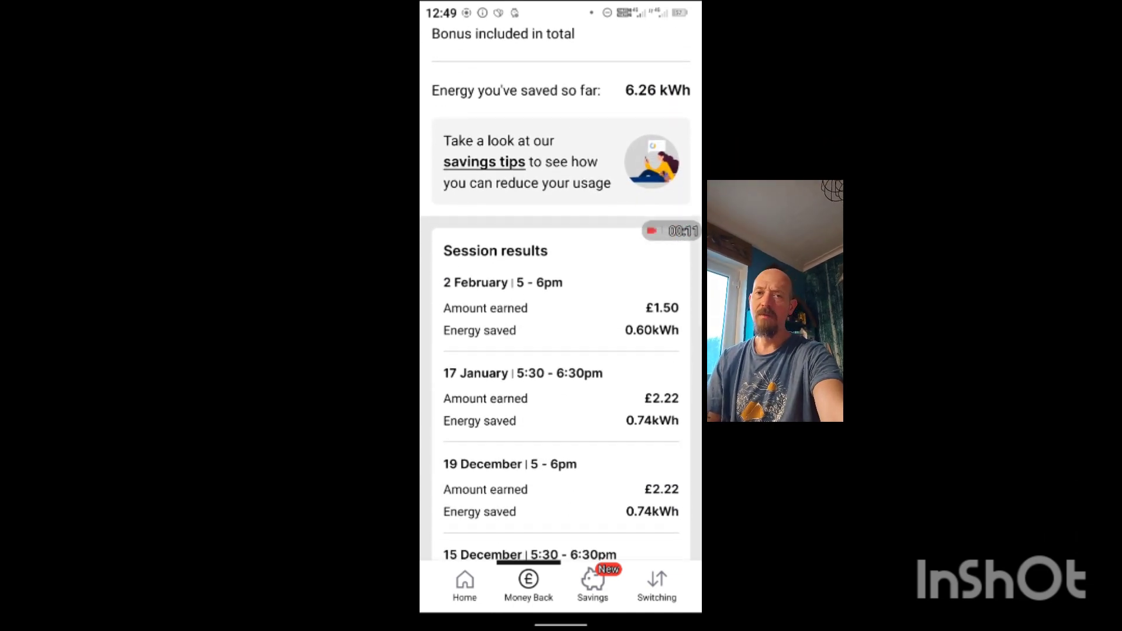
{"action": "scroll", "coordinate": [561, 352], "scroll_direction": "down", "scroll_amount": 3}
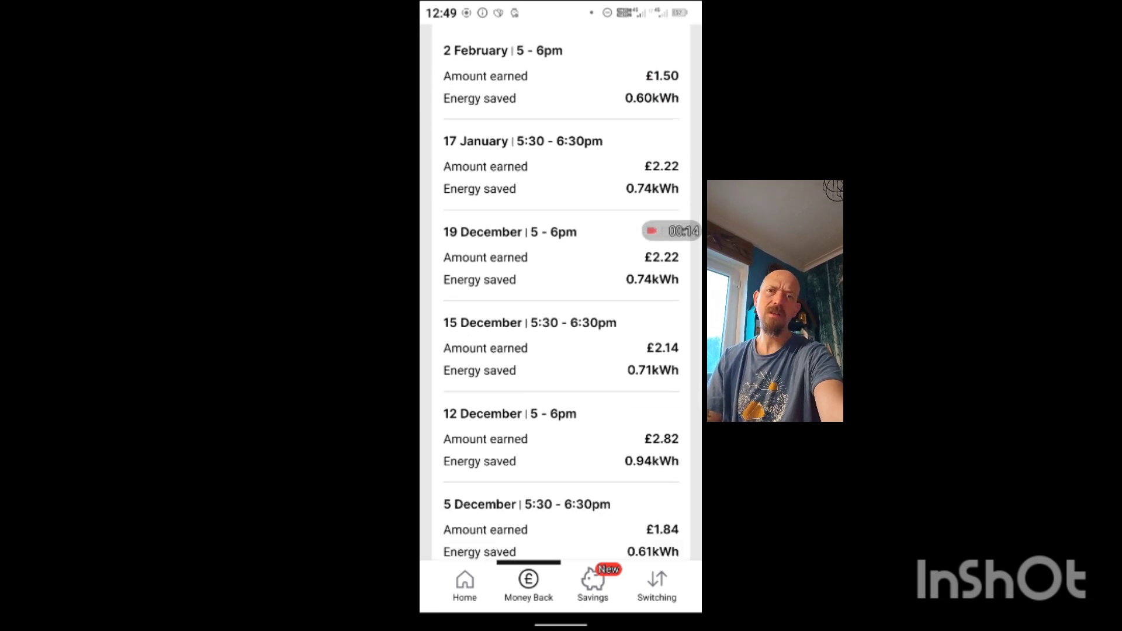
{"action": "scroll", "coordinate": [561, 350], "scroll_direction": "down", "scroll_amount": 4}
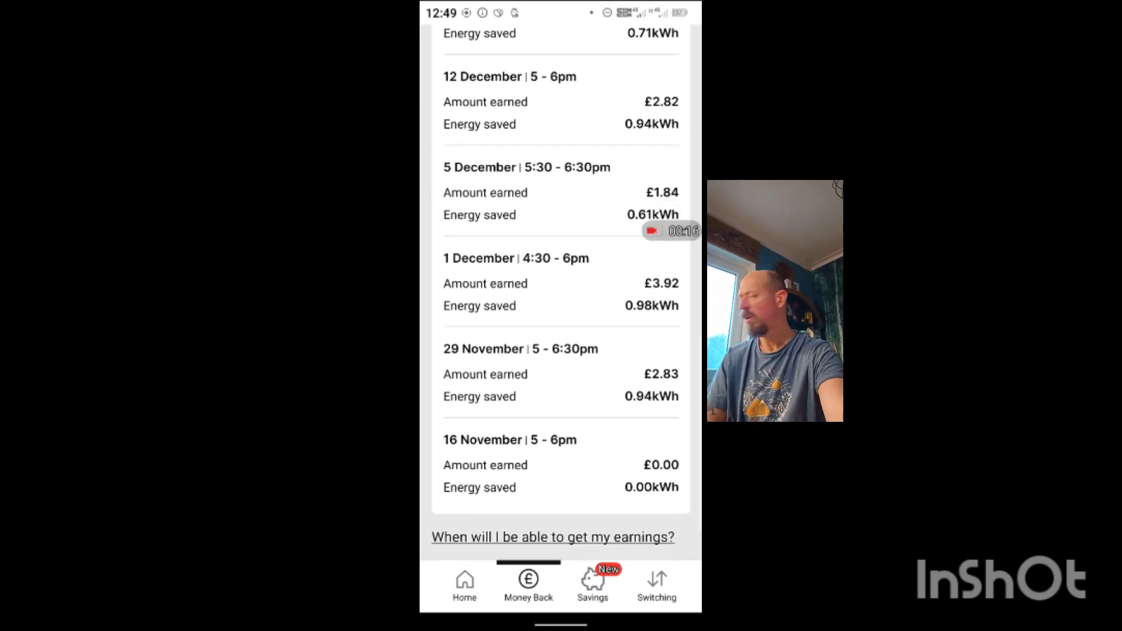
{"action": "scroll", "coordinate": [561, 352], "scroll_direction": "down", "scroll_amount": 2}
{"action": "scroll", "coordinate": [561, 351], "scroll_direction": "up", "scroll_amount": 2}
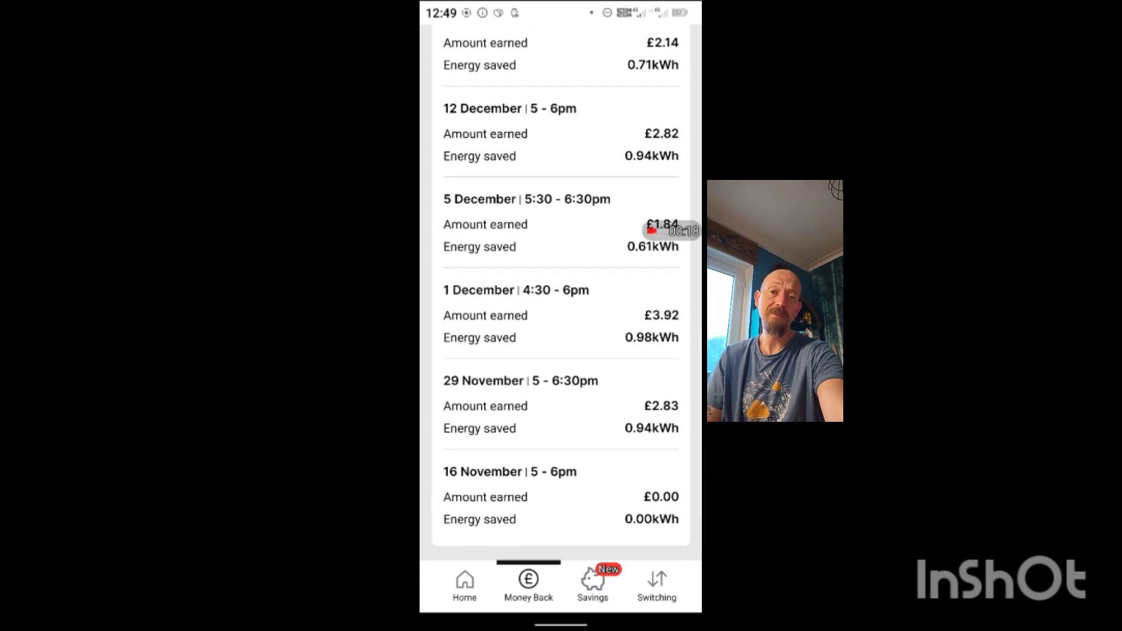
{"action": "scroll", "coordinate": [561, 351], "scroll_direction": "up", "scroll_amount": 4}
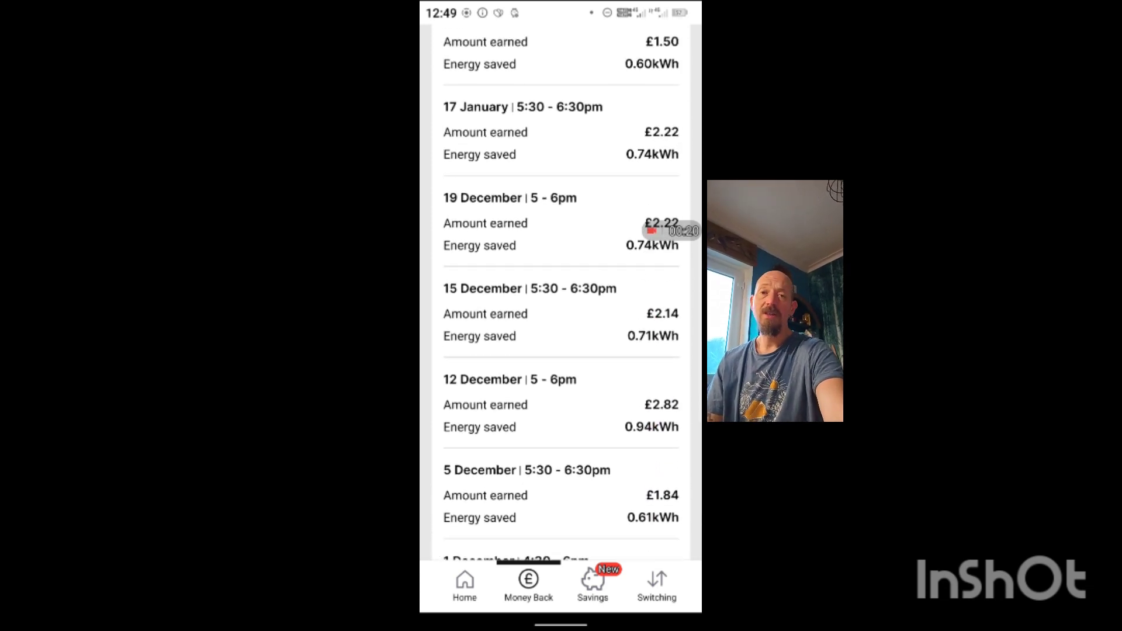
{"action": "scroll", "coordinate": [562, 351], "scroll_direction": "up", "scroll_amount": 4}
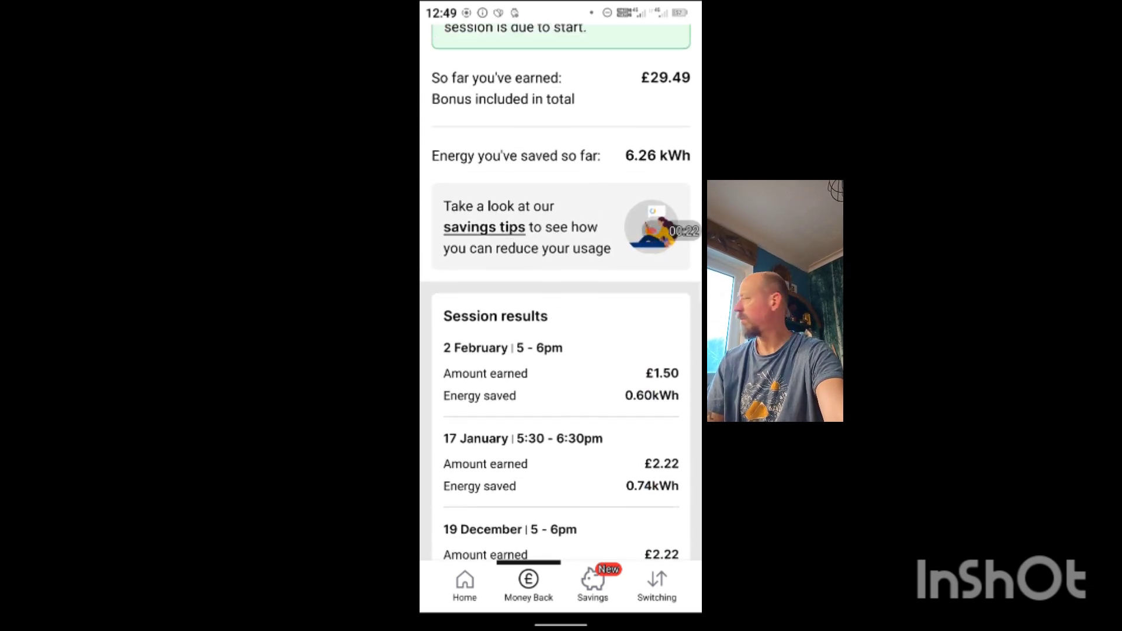
{"action": "scroll", "coordinate": [561, 352], "scroll_direction": "up", "scroll_amount": 3}
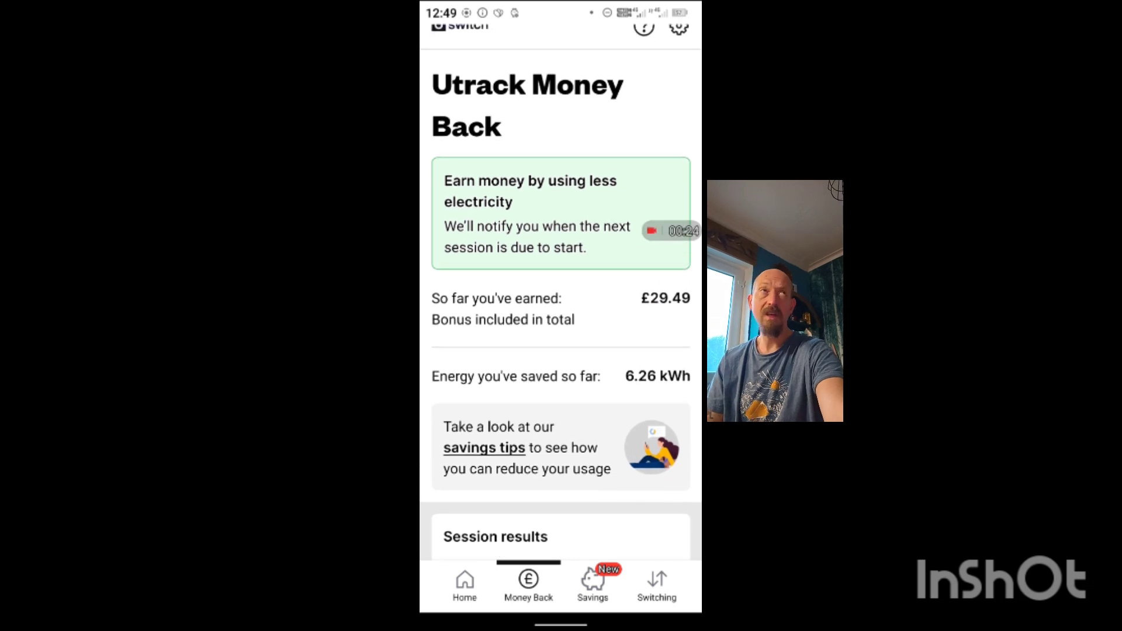
Check the £28.91 home usage for 22–28 January, then return to Money Back
{"action": "left_click", "coordinate": [465, 585]}
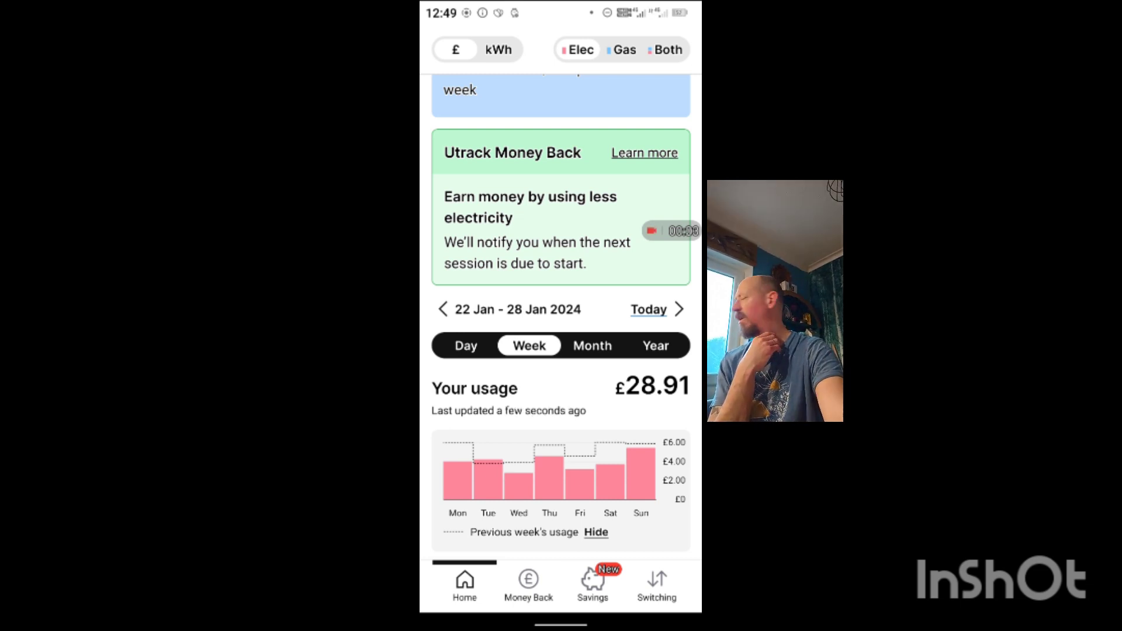
{"action": "left_click", "coordinate": [529, 584]}
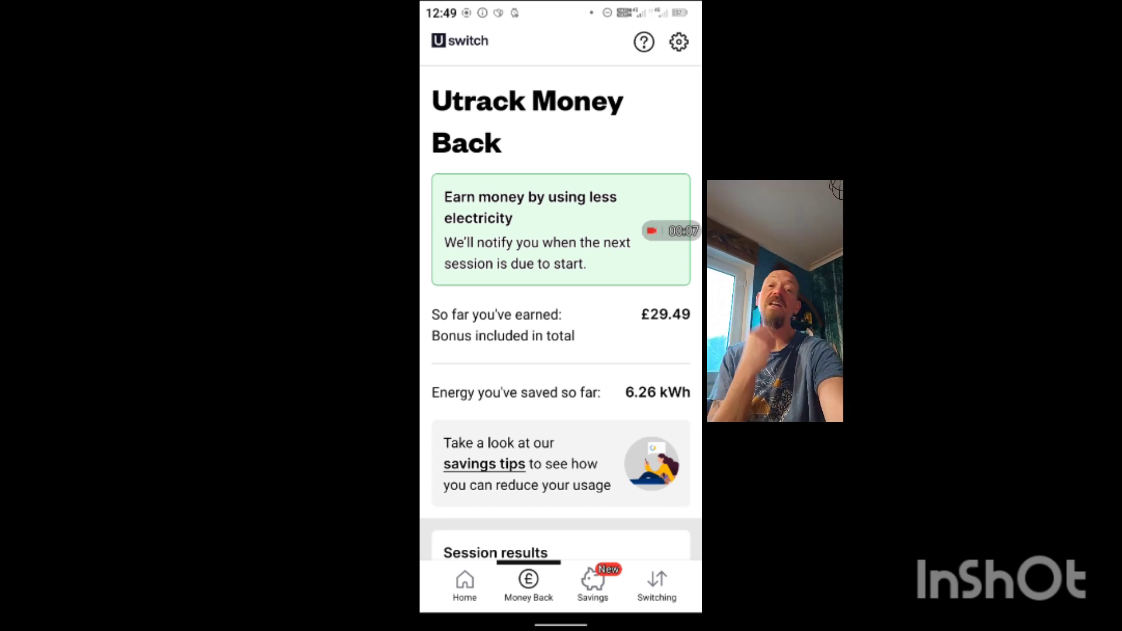
{"action": "scroll", "coordinate": [562, 351], "scroll_direction": "down", "scroll_amount": 4}
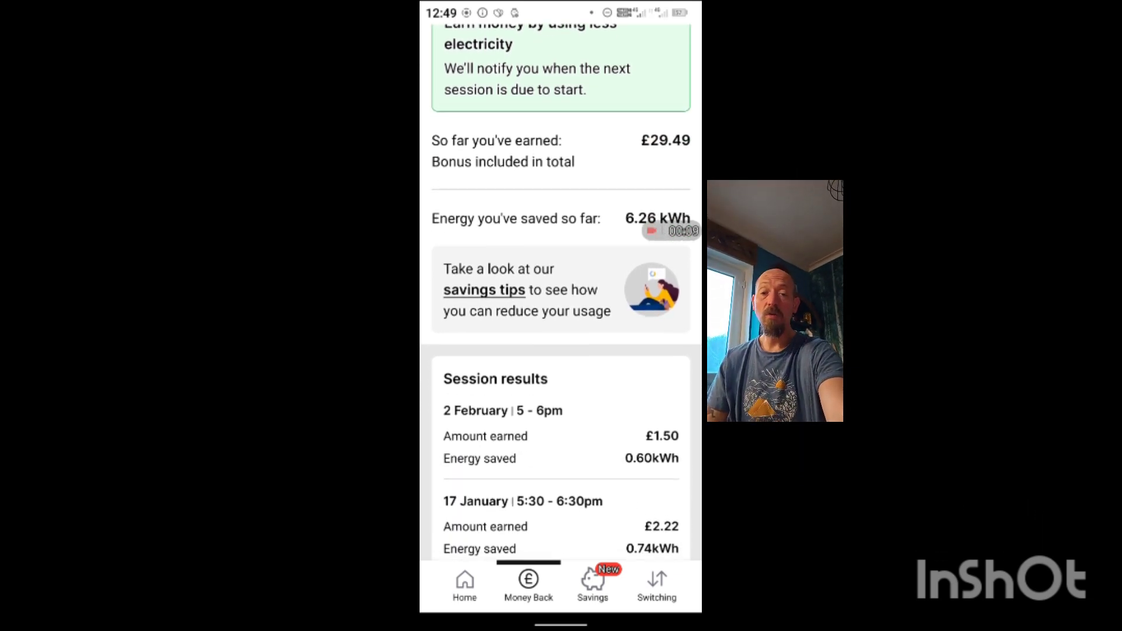
{"action": "scroll", "coordinate": [562, 351], "scroll_direction": "down", "scroll_amount": 3}
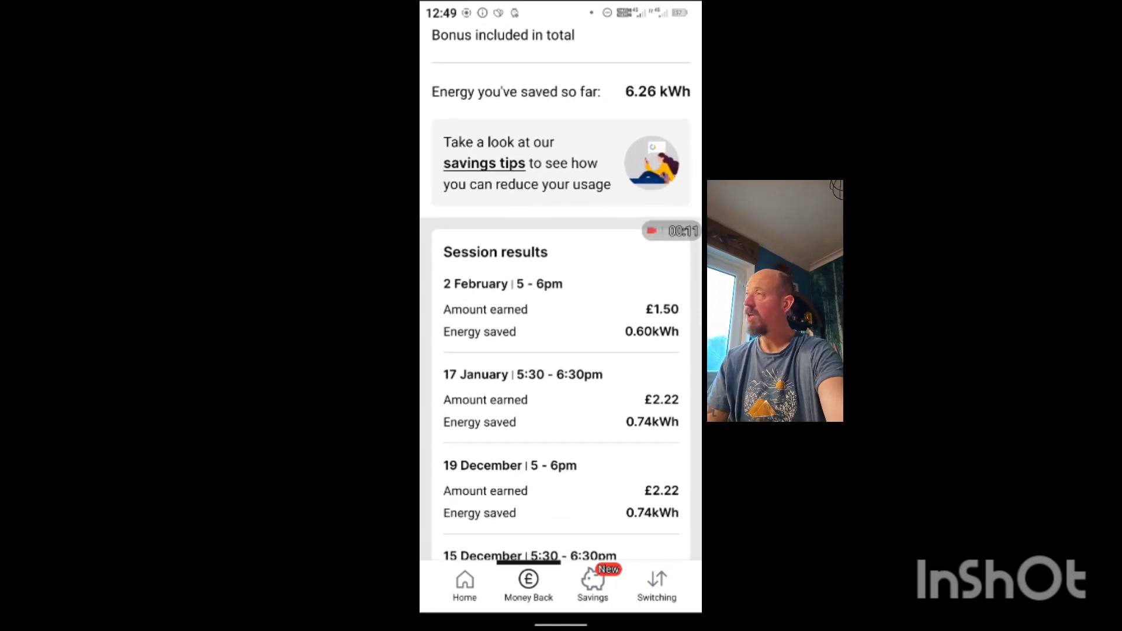
{"action": "scroll", "coordinate": [562, 351], "scroll_direction": "down", "scroll_amount": 4}
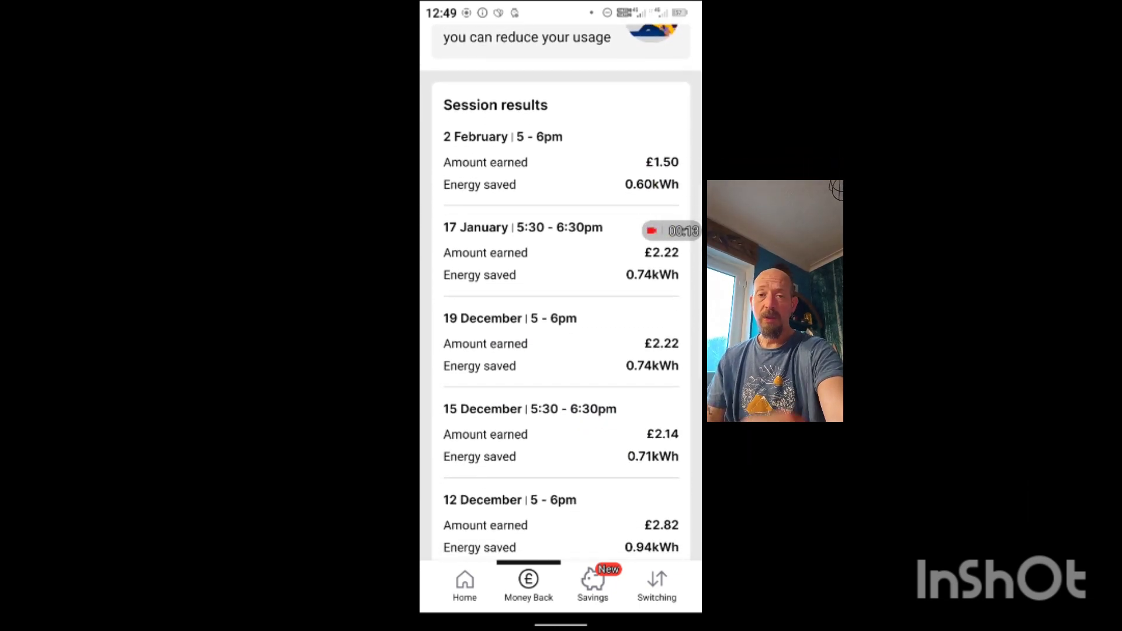
{"action": "scroll", "coordinate": [562, 351], "scroll_direction": "down", "scroll_amount": 8}
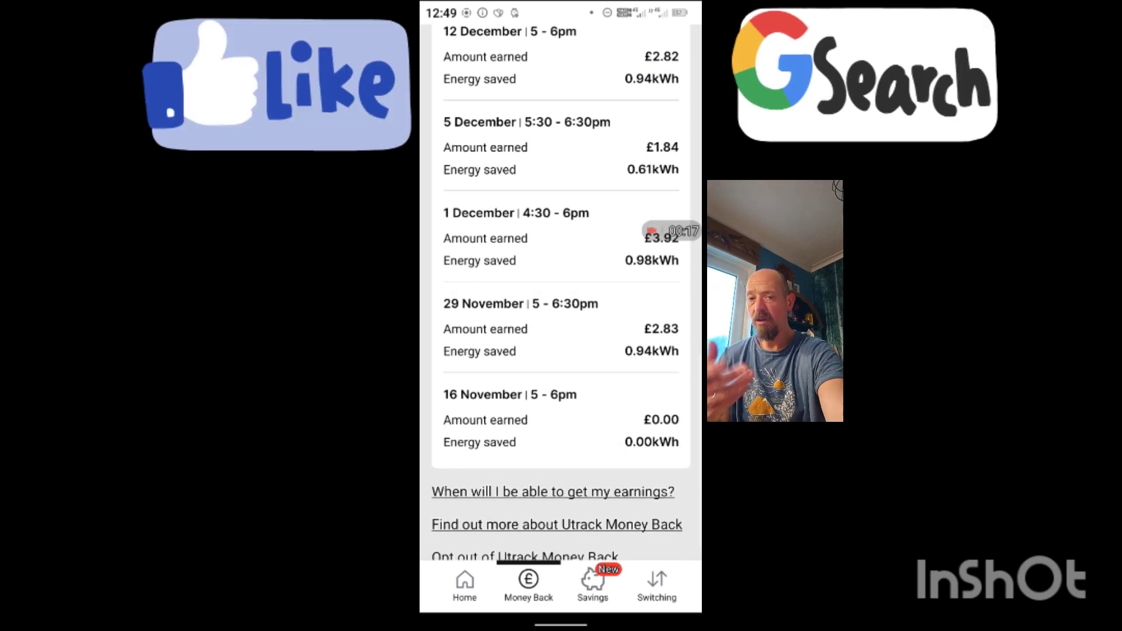
{"action": "scroll", "coordinate": [561, 307], "scroll_direction": "up", "scroll_amount": 5}
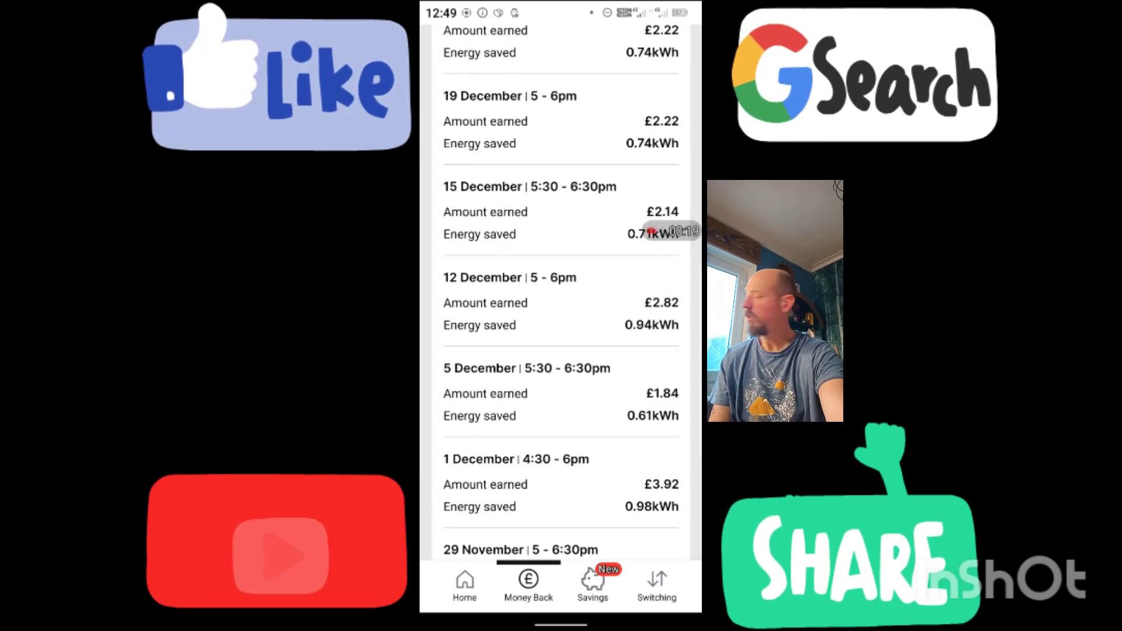
{"action": "scroll", "coordinate": [561, 307], "scroll_direction": "up", "scroll_amount": 6}
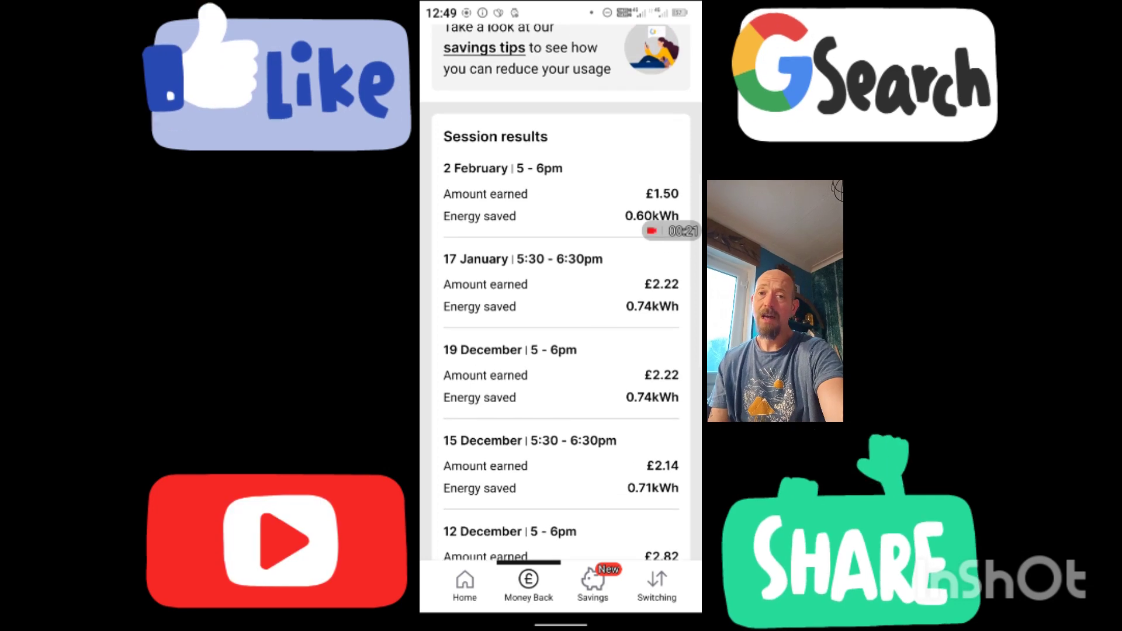
{"action": "scroll", "coordinate": [562, 307], "scroll_direction": "up", "scroll_amount": 5}
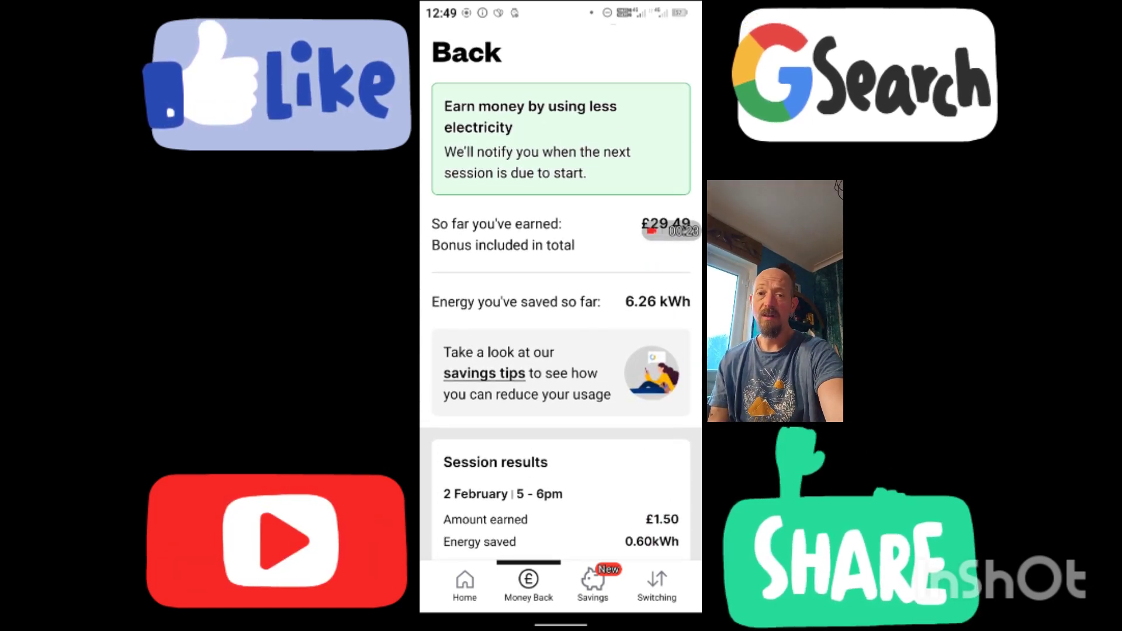